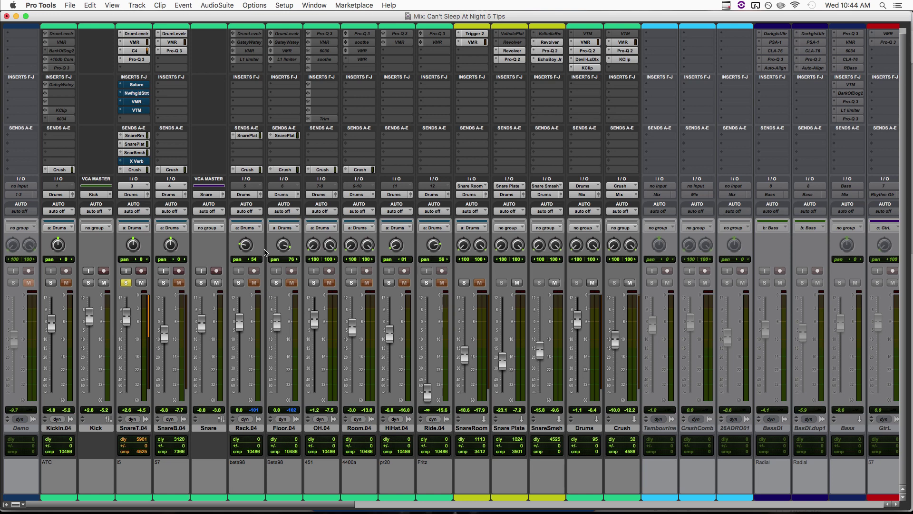
Open the FabFilter Saturn insert on the SnareT.04 track and review its saturation styles, keeping Clean Tape.
{"action": "key", "text": "space"}
{"action": "left_click", "coordinate": [141, 86]}
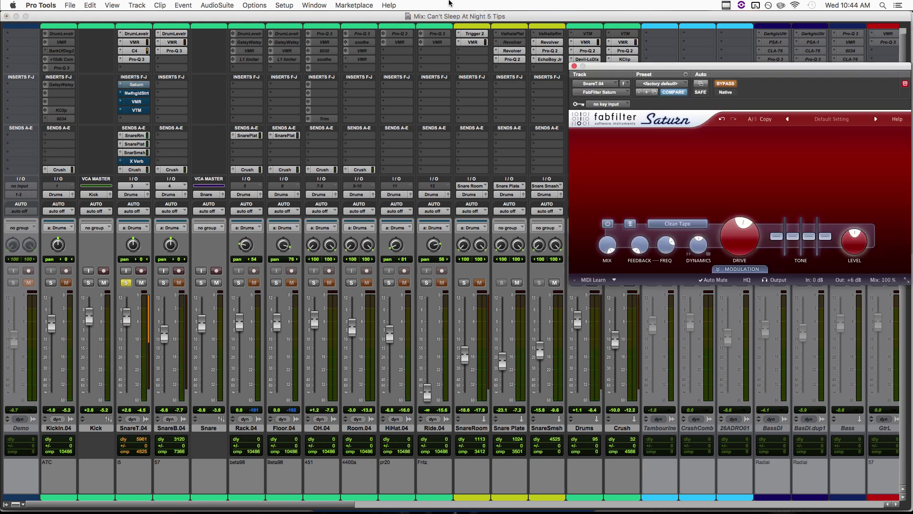
{"action": "left_click_drag", "start_coordinate": [765, 68], "coordinate": [414, 172]}
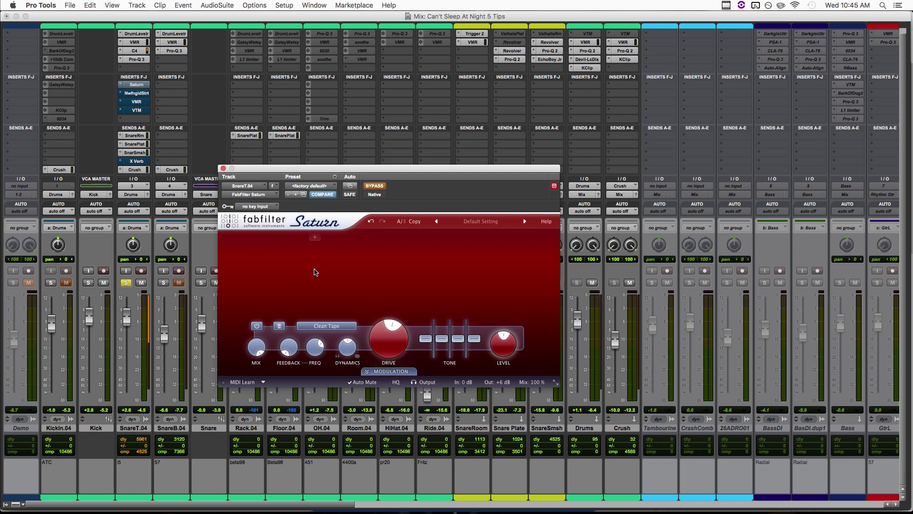
{"action": "left_click", "coordinate": [327, 326]}
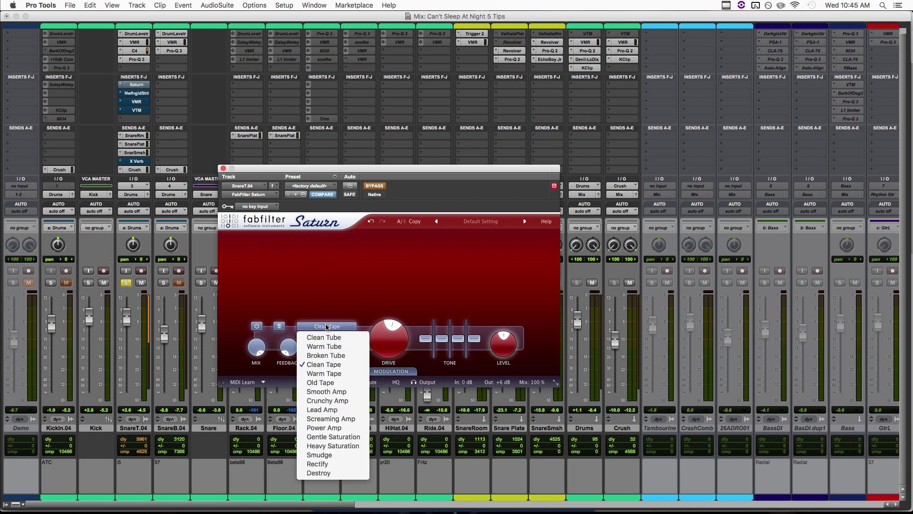
{"action": "left_click", "coordinate": [333, 364]}
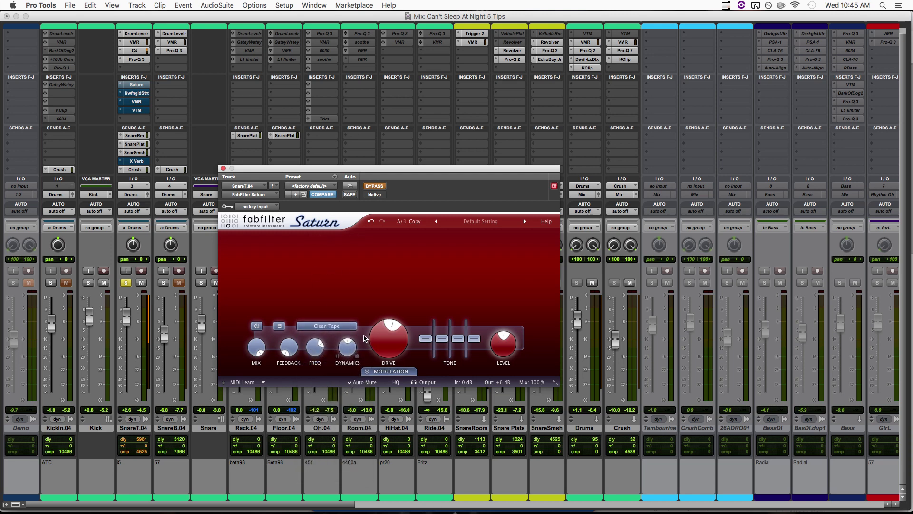
{"action": "left_click", "coordinate": [347, 327]}
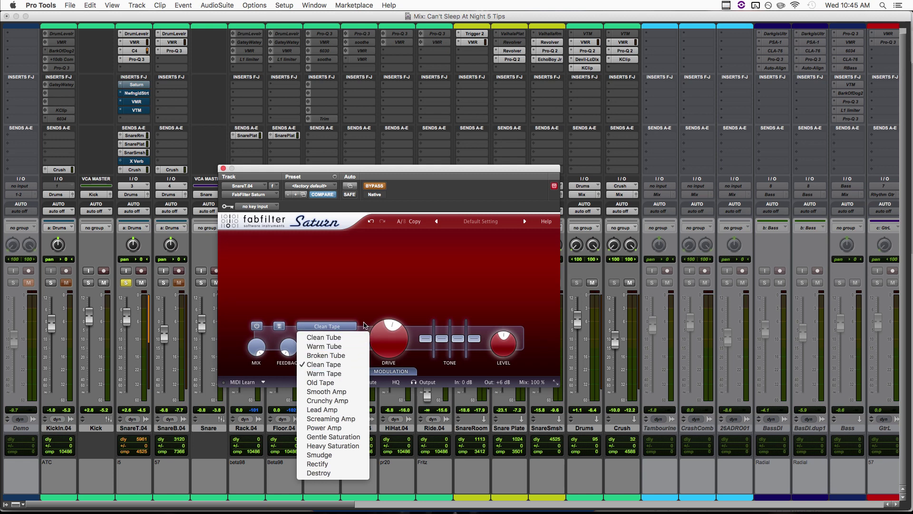
{"action": "left_click", "coordinate": [365, 326]}
{"action": "mouse_move", "coordinate": [391, 348]}
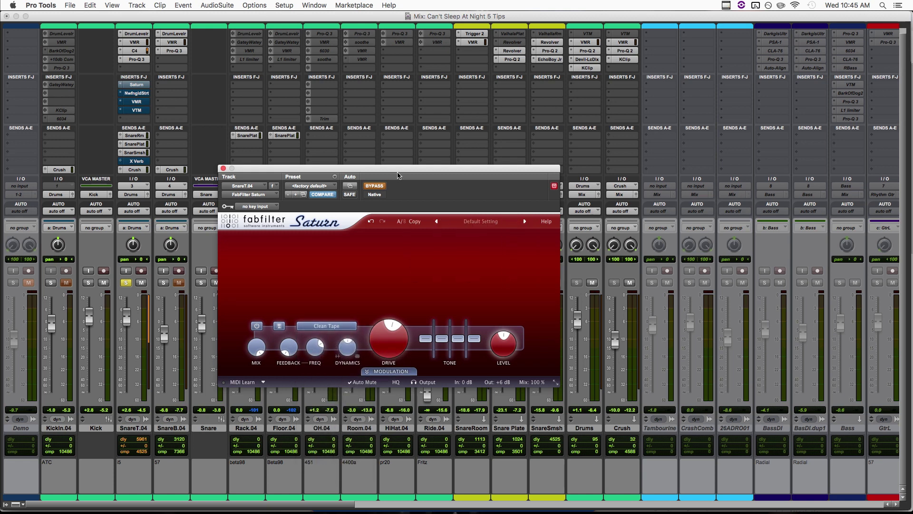
Compare the snare with Saturn active and bypassed during playback, leaving Saturn active and stopping playback.
{"action": "left_click", "coordinate": [375, 186]}
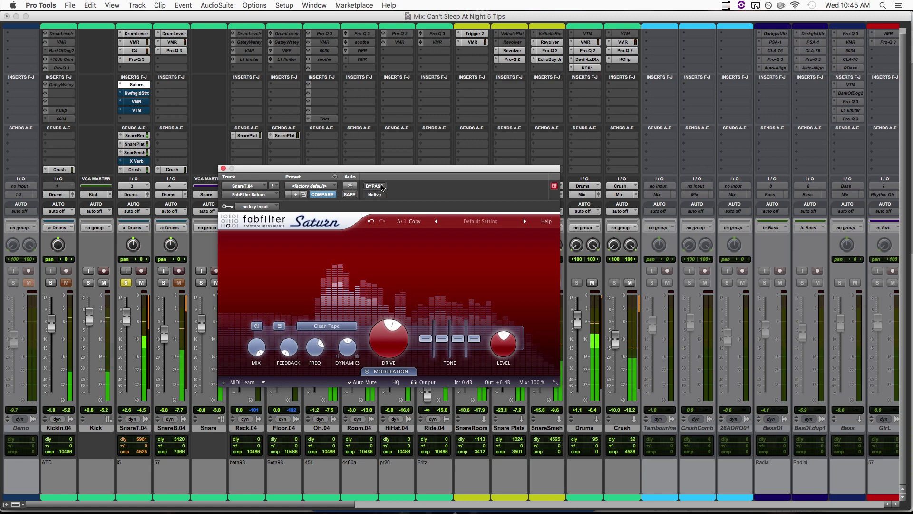
{"action": "left_click", "coordinate": [374, 186]}
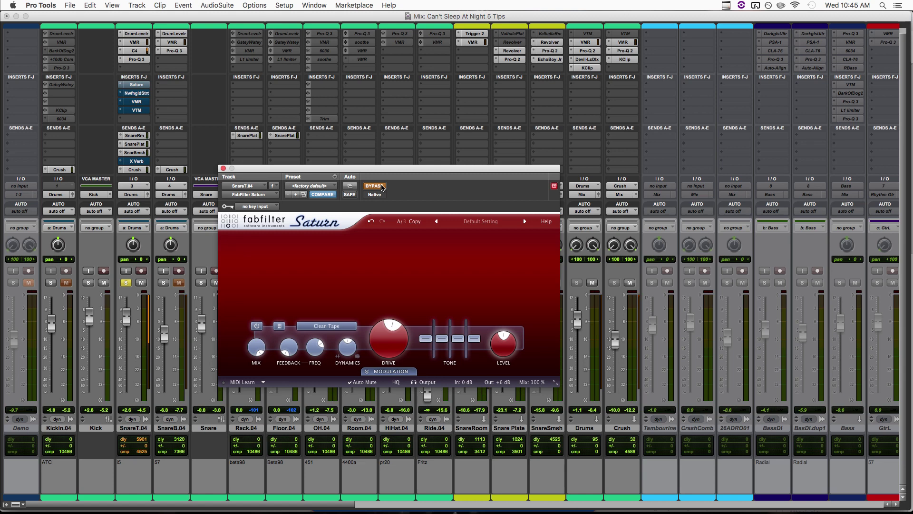
{"action": "left_click", "coordinate": [141, 330]}
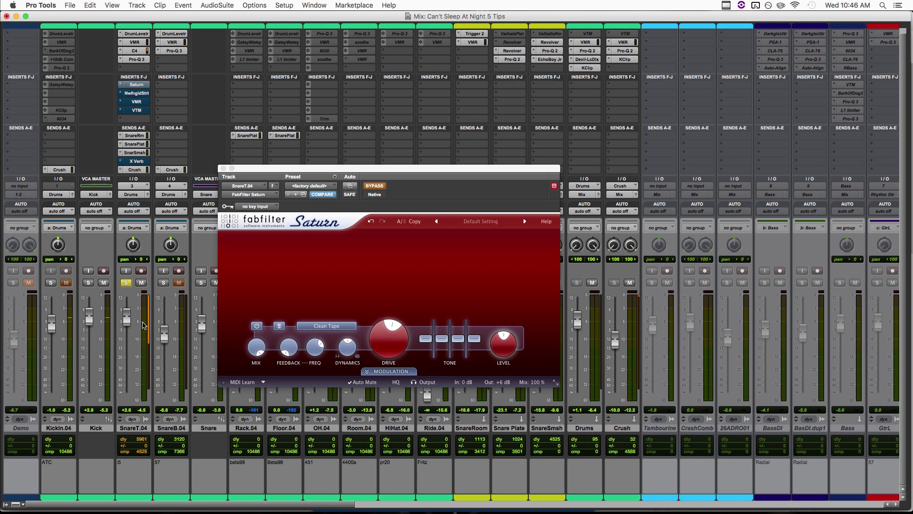
{"action": "left_click", "coordinate": [295, 213]}
{"action": "left_click", "coordinate": [376, 186]}
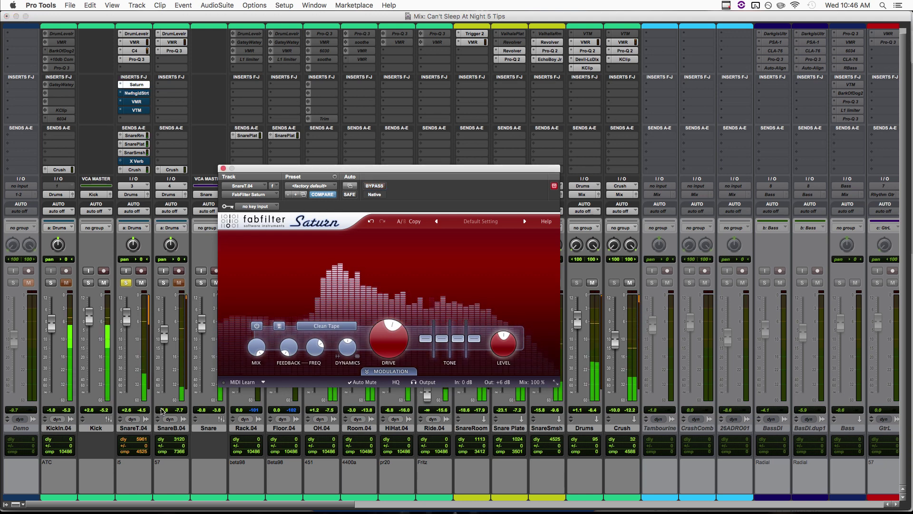
{"action": "key", "text": "space"}
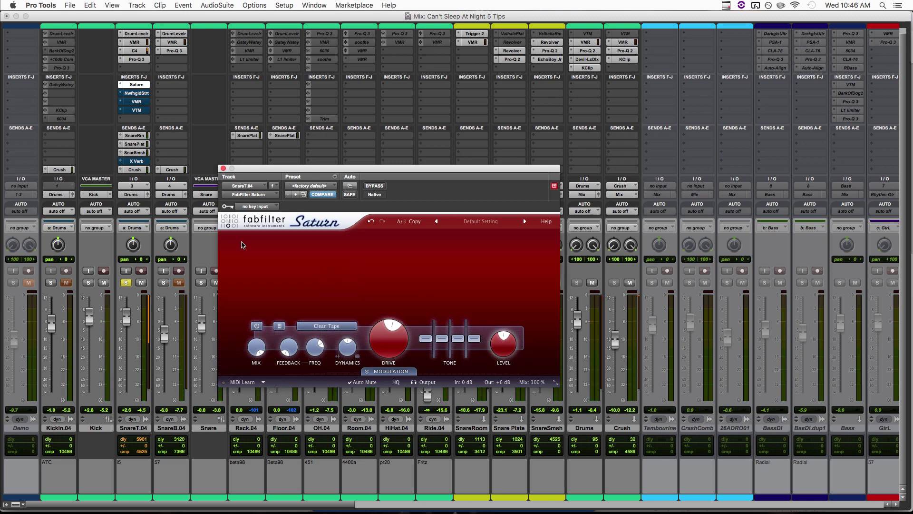
In the Edit window, commit the SnareT.04 track twice to separate audio tracks and compare the two enlarged waveforms.
{"action": "key", "text": "super+equal"}
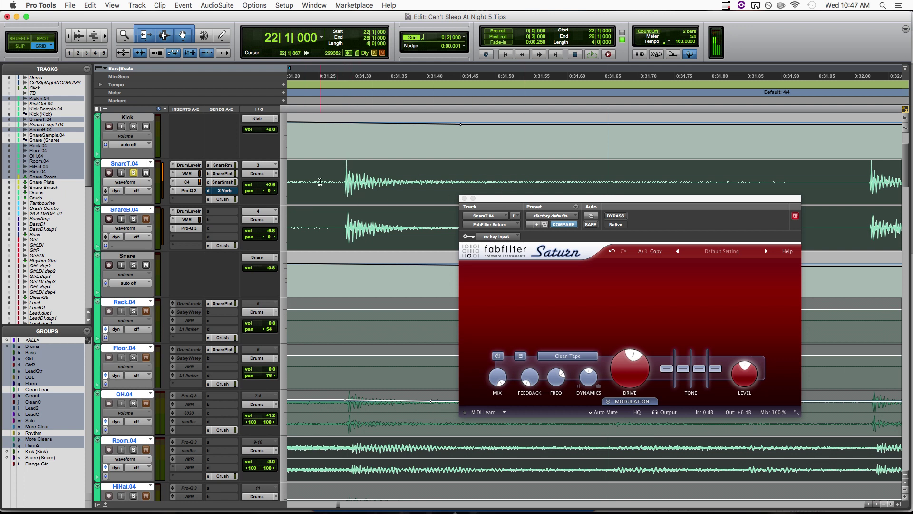
{"action": "left_click", "coordinate": [314, 205]}
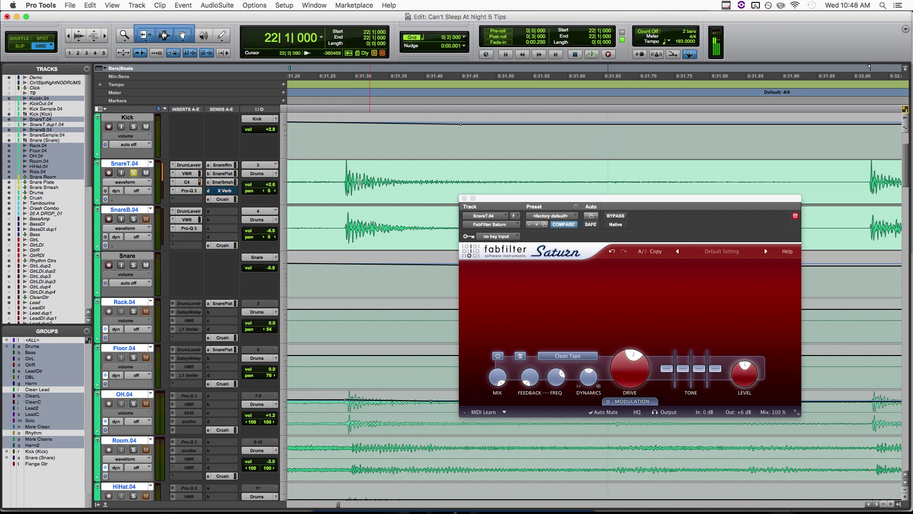
{"action": "key", "text": "super+bracketleft"}
{"action": "key", "text": "super+bracketleft"}
{"action": "mouse_move", "coordinate": [531, 183]}
{"action": "left_mouse_down"}
{"action": "mouse_move", "coordinate": [793, 182]}
{"action": "mouse_move", "coordinate": [531, 169]}
{"action": "left_mouse_up"}
{"action": "key", "text": "alt+shift+d"}
{"action": "key", "text": "Return"}
{"action": "key", "text": "alt+shift+c"}
{"action": "key", "text": "Return"}
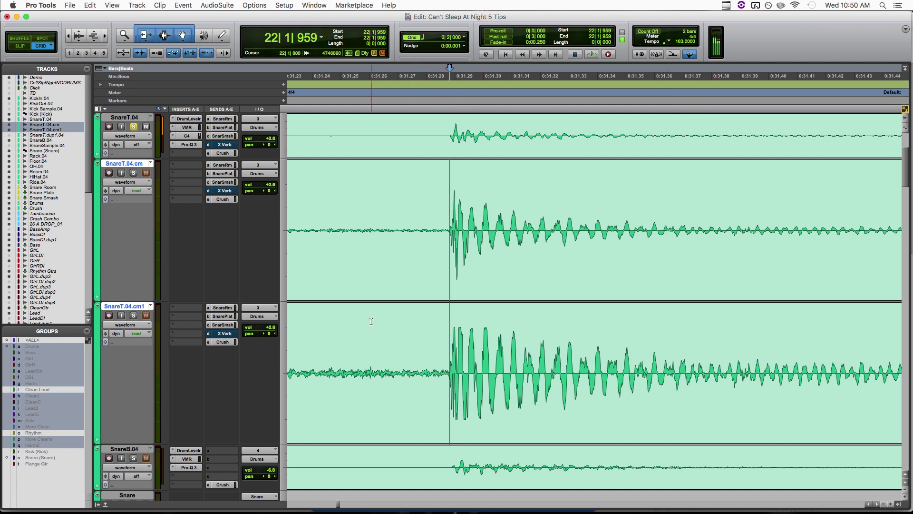
{"action": "key", "text": "r"}
{"action": "key", "text": "r"}
{"action": "key", "text": "r"}
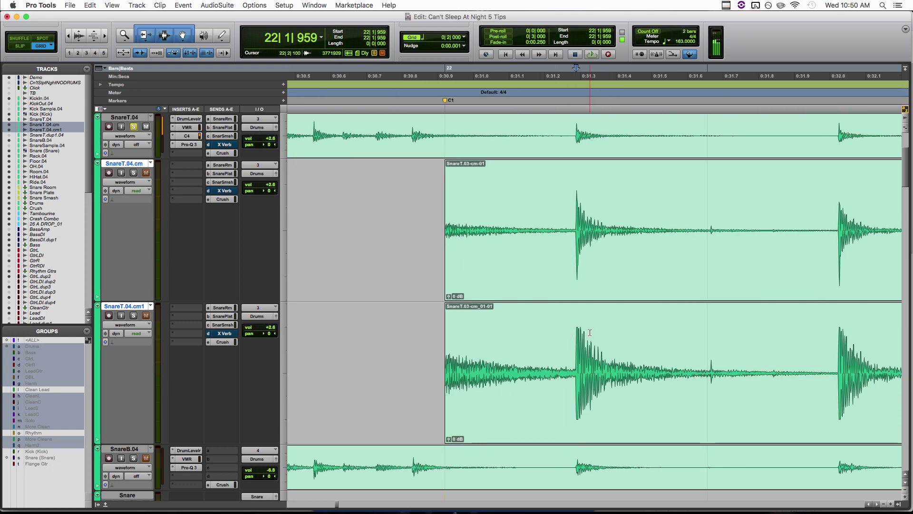
{"action": "key", "text": "t"}
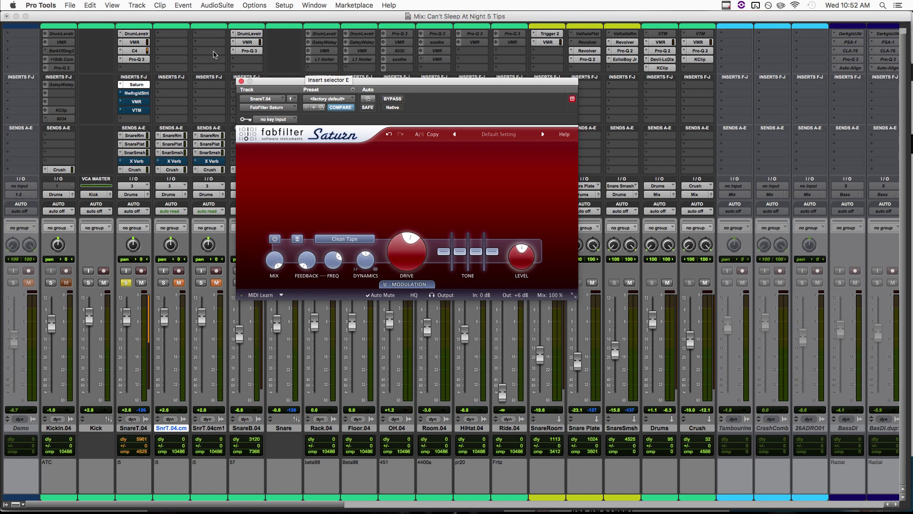
Activate the Newfangled Saturate insert on SnareT.04 and compare the snare with it active and bypassed during playback, leaving it active.
{"action": "left_click", "coordinate": [142, 93]}
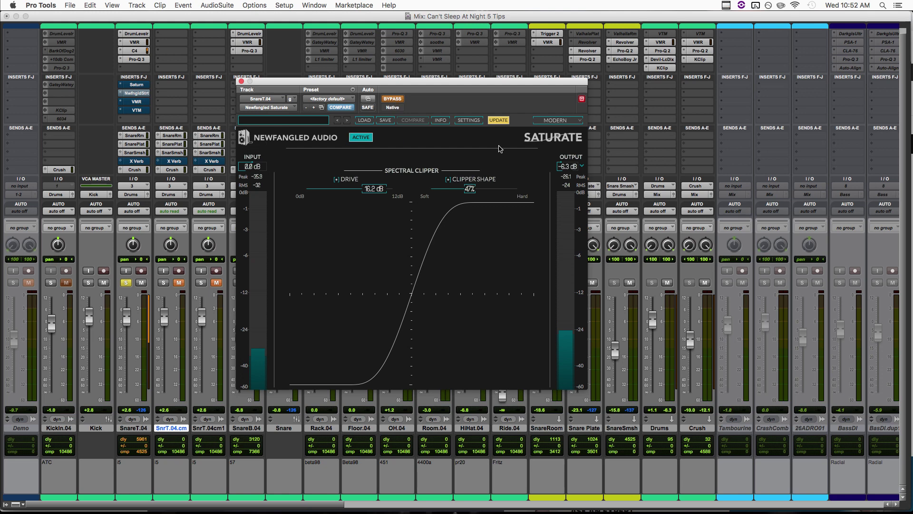
{"action": "left_click", "coordinate": [393, 99]}
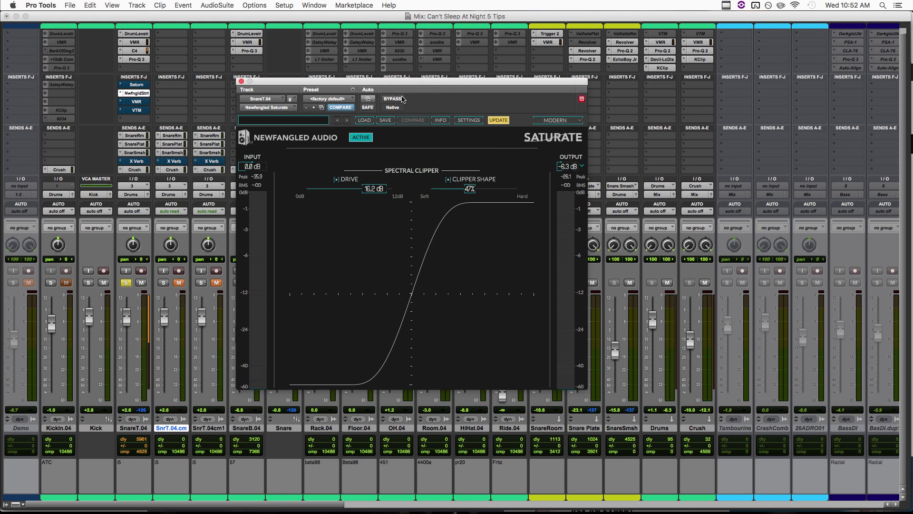
{"action": "left_click_drag", "start_coordinate": [304, 82], "coordinate": [293, 104]}
{"action": "key", "text": "space"}
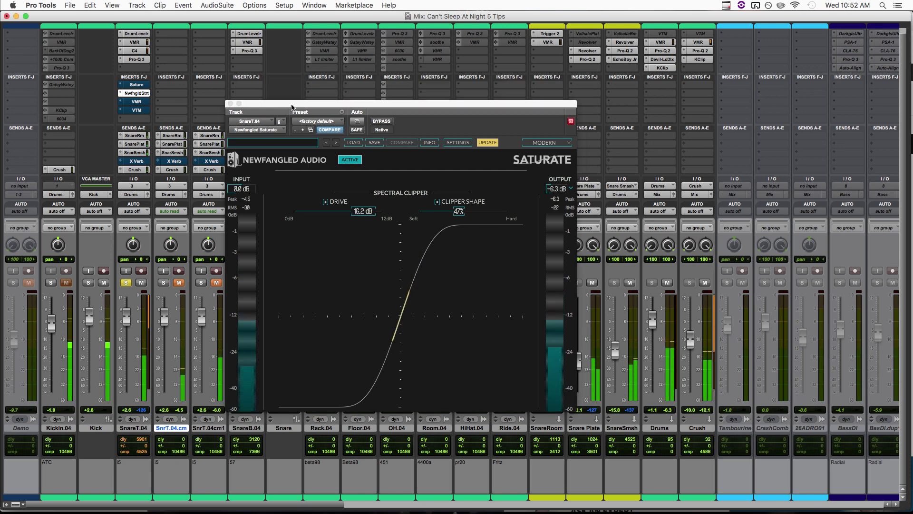
{"action": "left_click", "coordinate": [387, 123]}
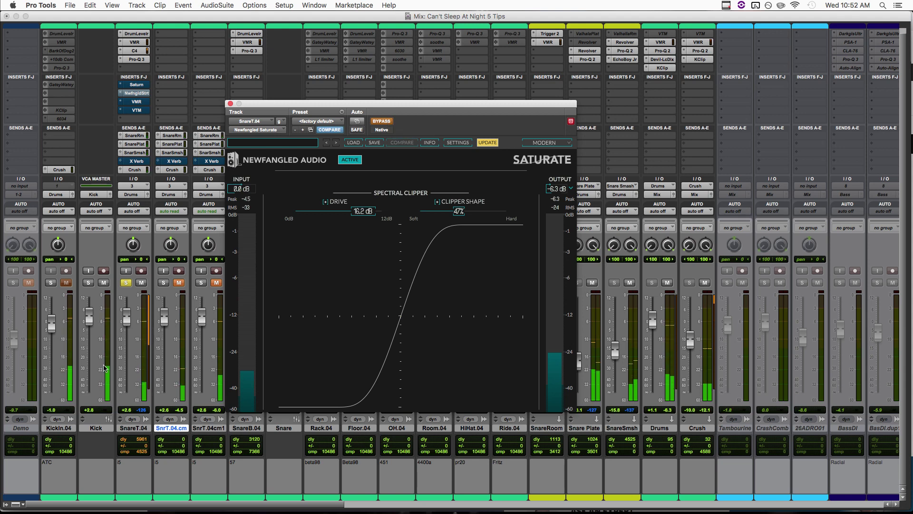
{"action": "left_click", "coordinate": [381, 123]}
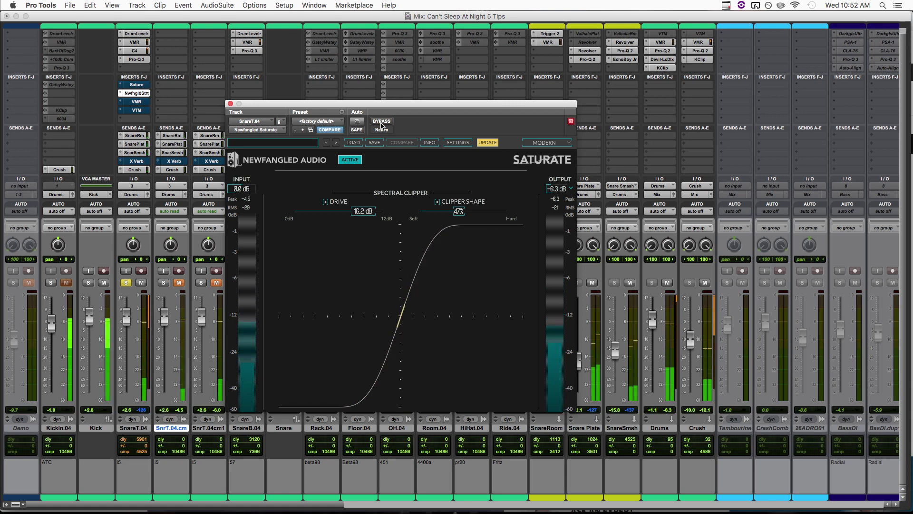
{"action": "left_click", "coordinate": [381, 122]}
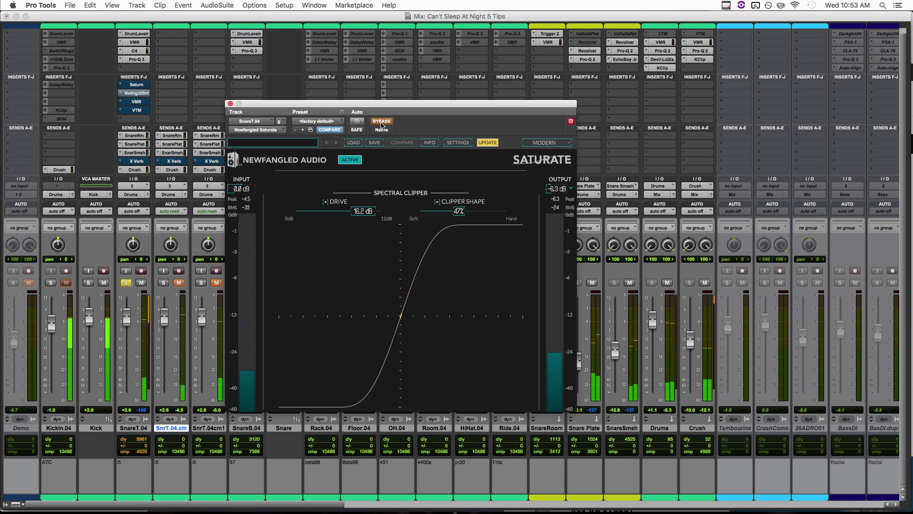
{"action": "left_click", "coordinate": [381, 123]}
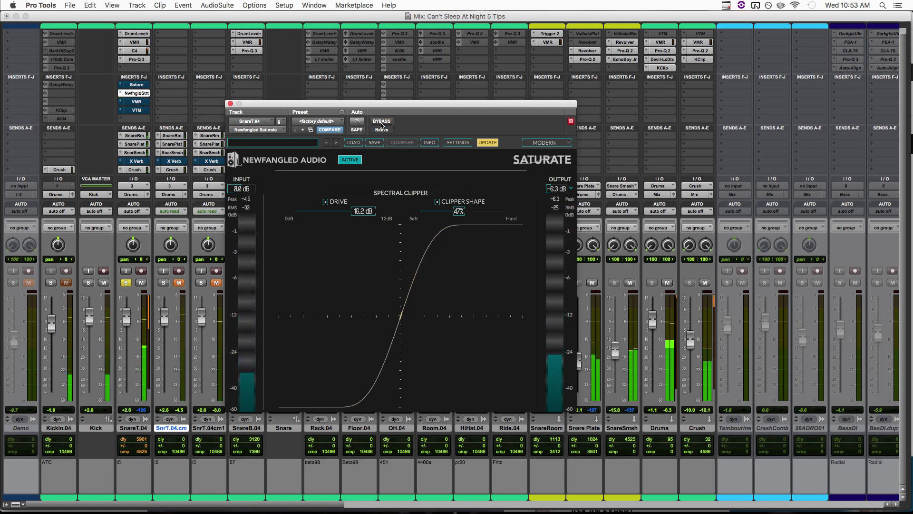
{"action": "key", "text": "space"}
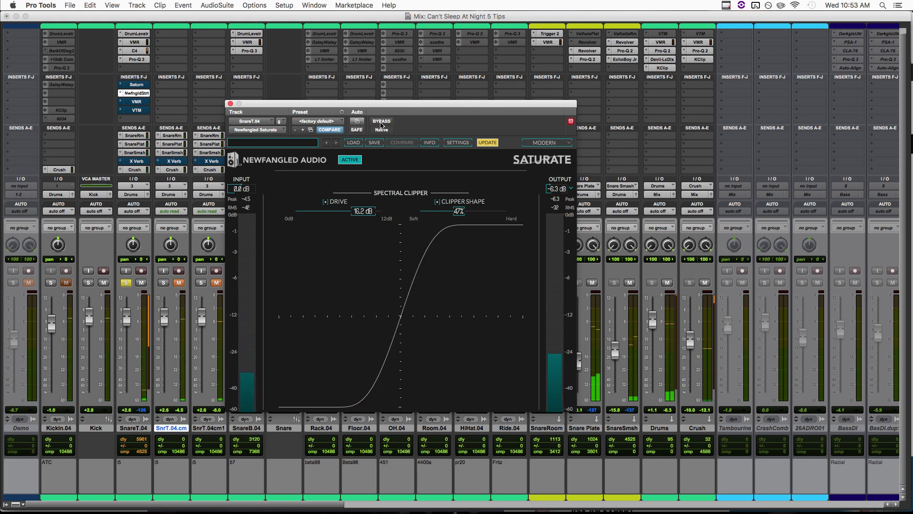
Activate the Virtual Mix Rack insert below Saturate on SnareT.04 and compare it active and bypassed during playback, leaving it active.
{"action": "left_click", "coordinate": [142, 103]}
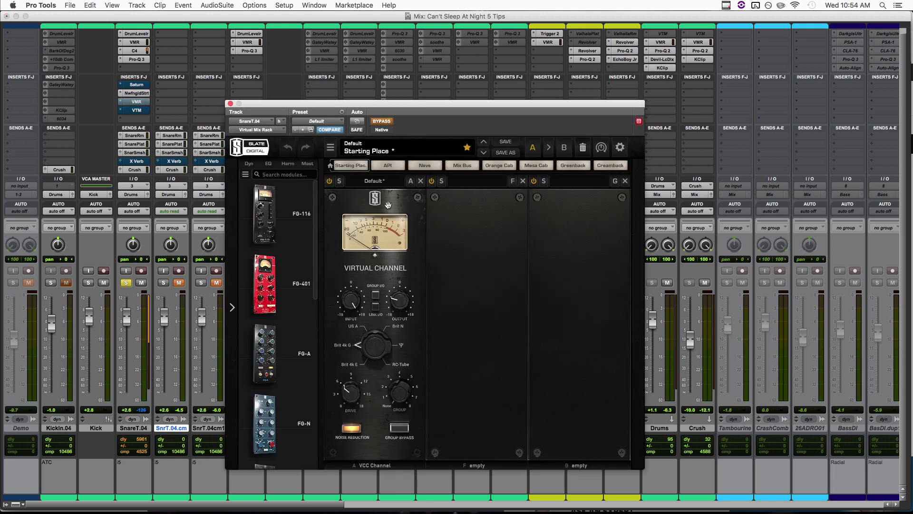
{"action": "left_click", "coordinate": [142, 101], "text": "super"}
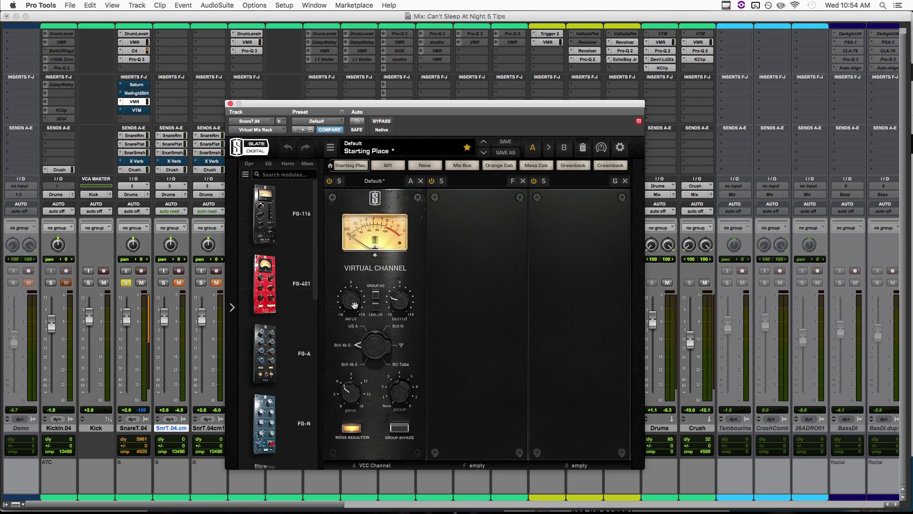
{"action": "left_click_drag", "start_coordinate": [354, 304], "coordinate": [356, 280]}
{"action": "key", "text": "space"}
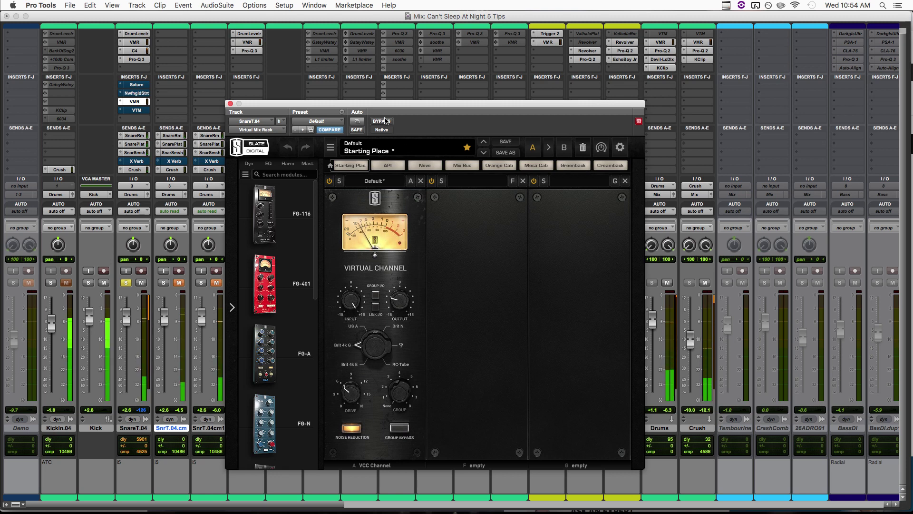
{"action": "left_click", "coordinate": [383, 121]}
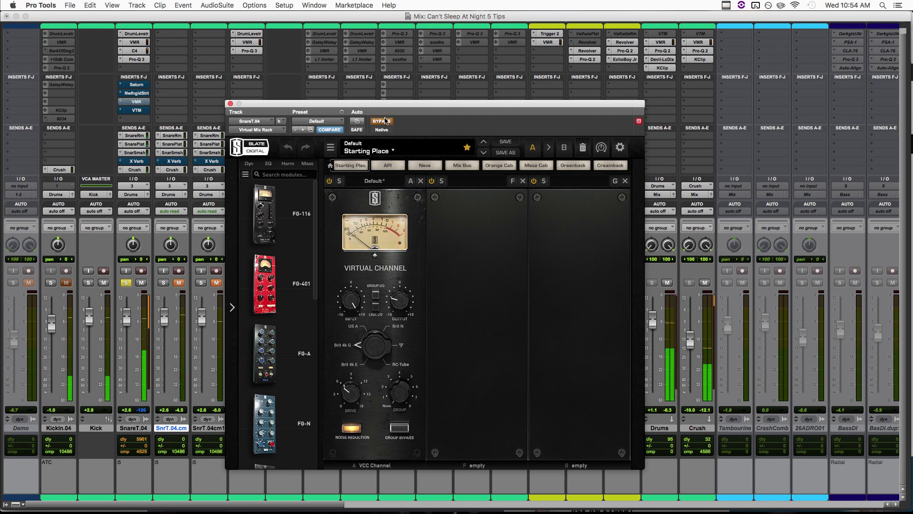
{"action": "left_click", "coordinate": [383, 121]}
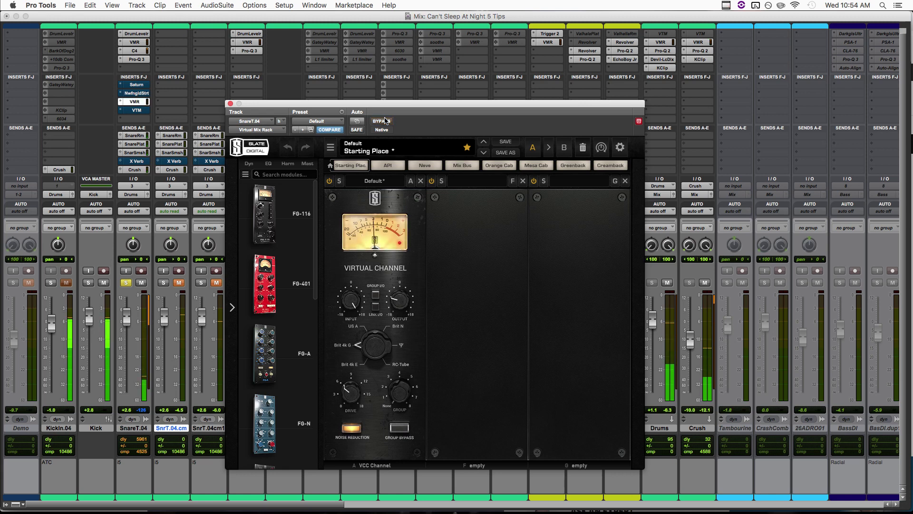
Activate the Virtual Tape Machines insert on SnareT.04.
{"action": "left_click", "coordinate": [137, 110]}
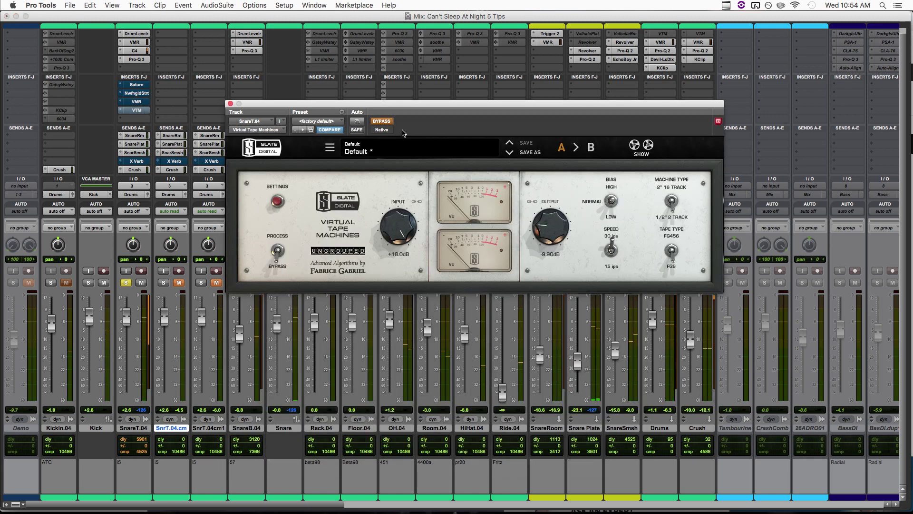
{"action": "left_click", "coordinate": [383, 122]}
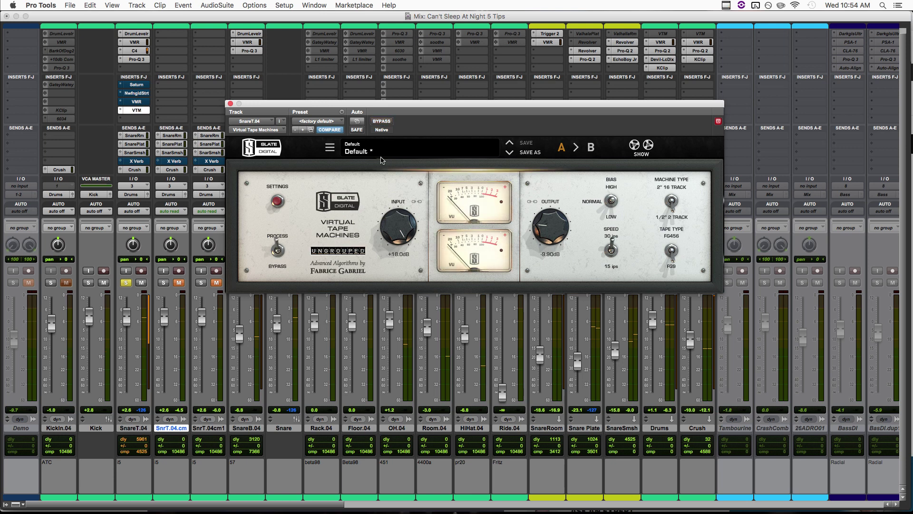